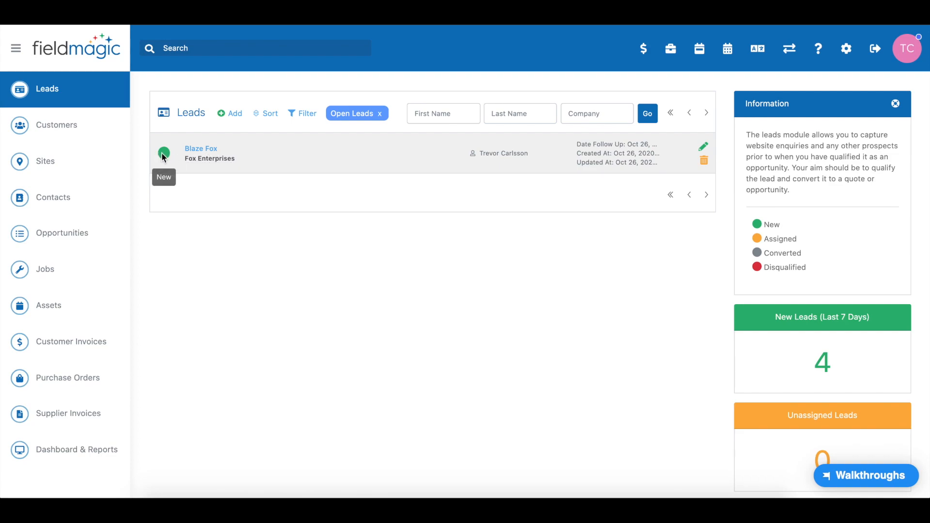
# Open the new Fox Enterprises lead and review its information fields
pyautogui.click(201, 153)
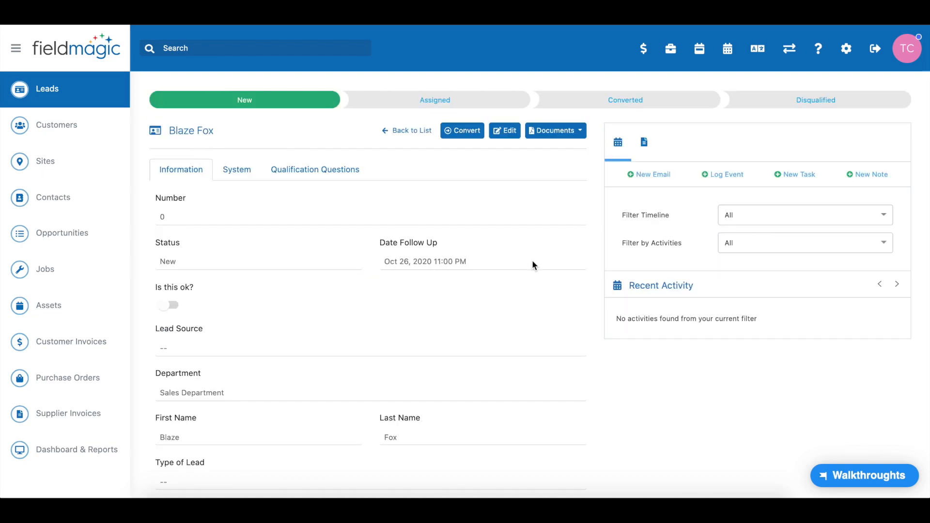
pyautogui.scroll(-5, 533, 324)
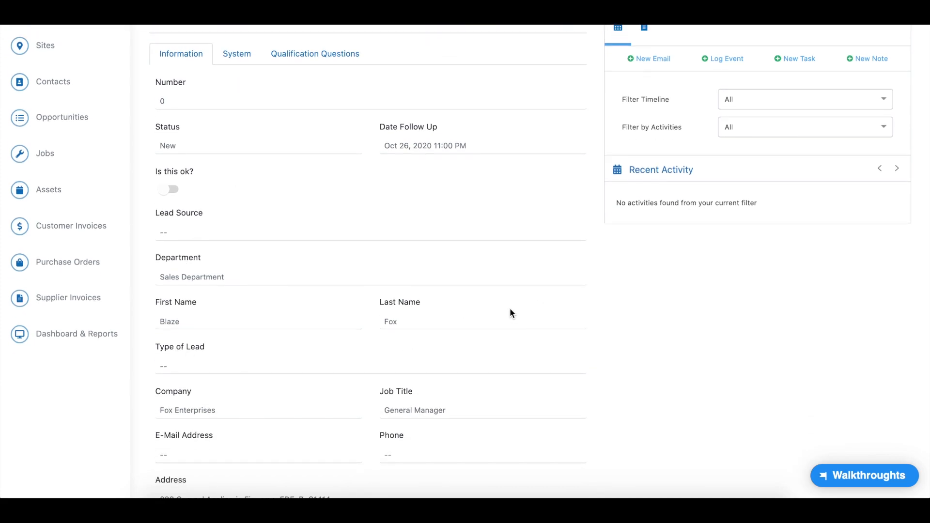
pyautogui.scroll(-4, 510, 312)
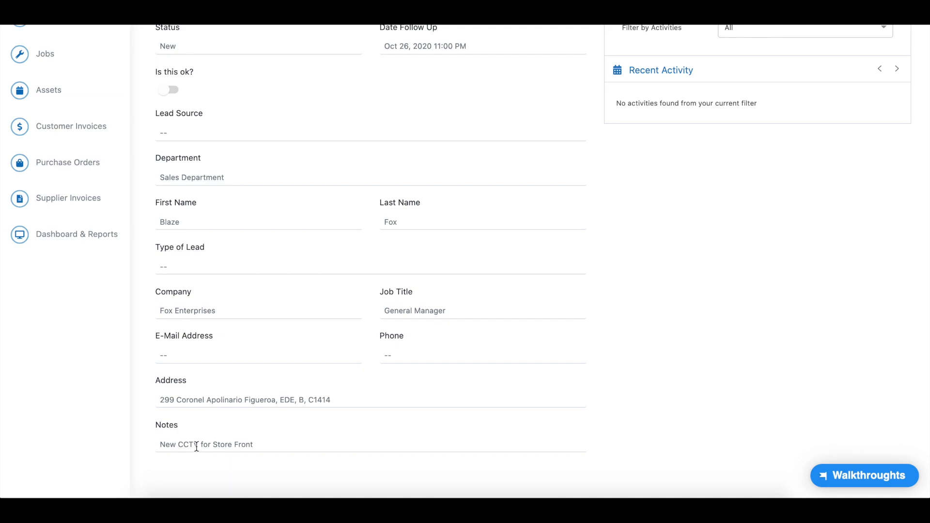
pyautogui.scroll(5, 303, 369)
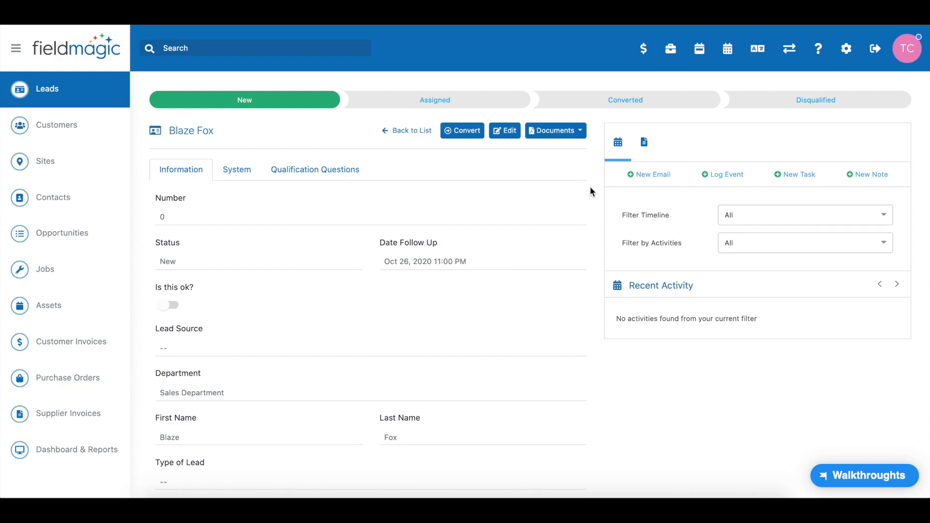
# Convert the lead into a new opportunity for the Sales Department with the notes New CCTV for Store Front
pyautogui.click(458, 133)
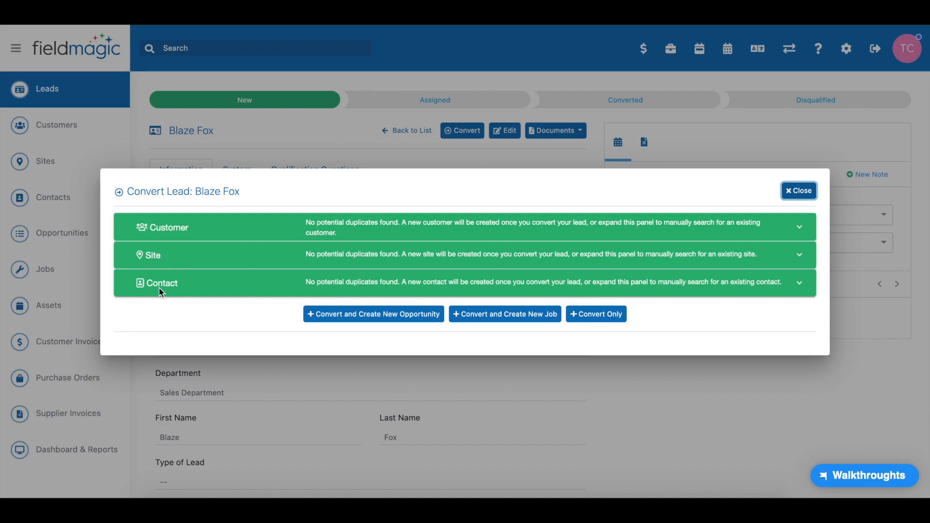
pyautogui.click(233, 309)
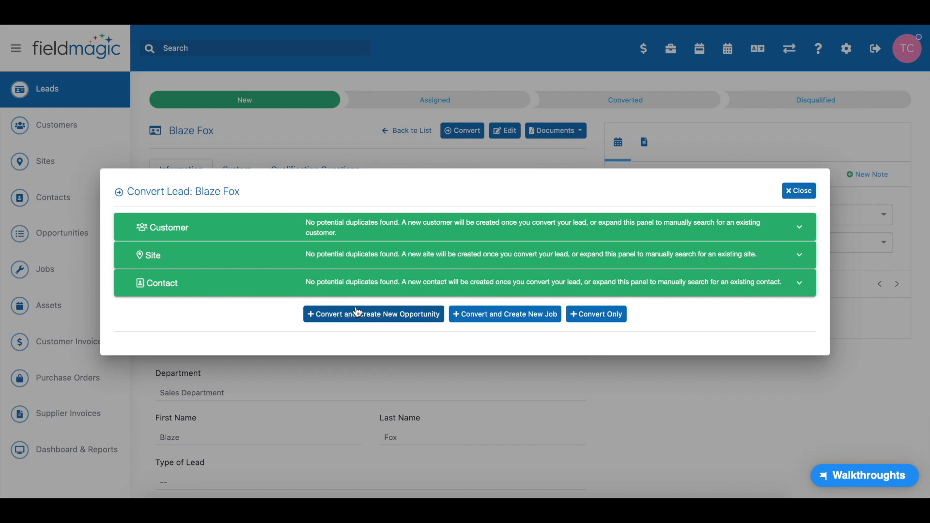
pyautogui.click(387, 316)
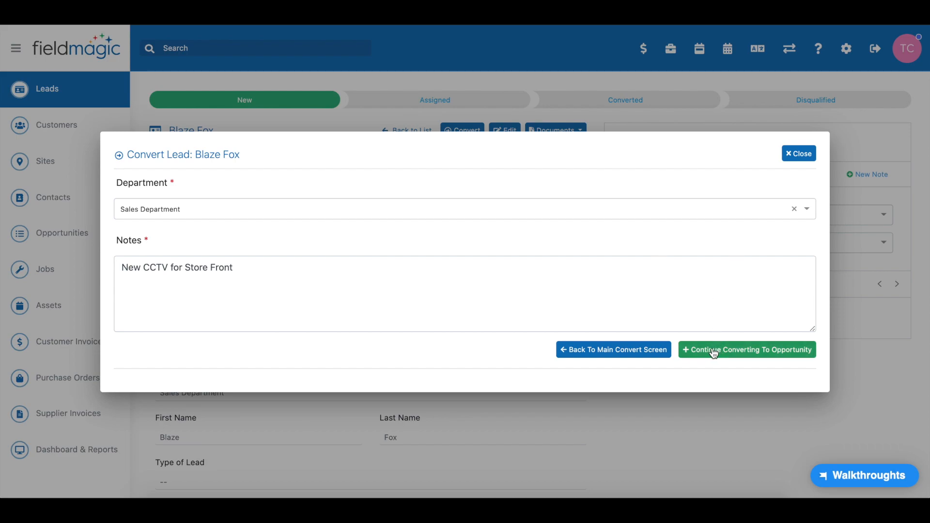
pyautogui.click(744, 354)
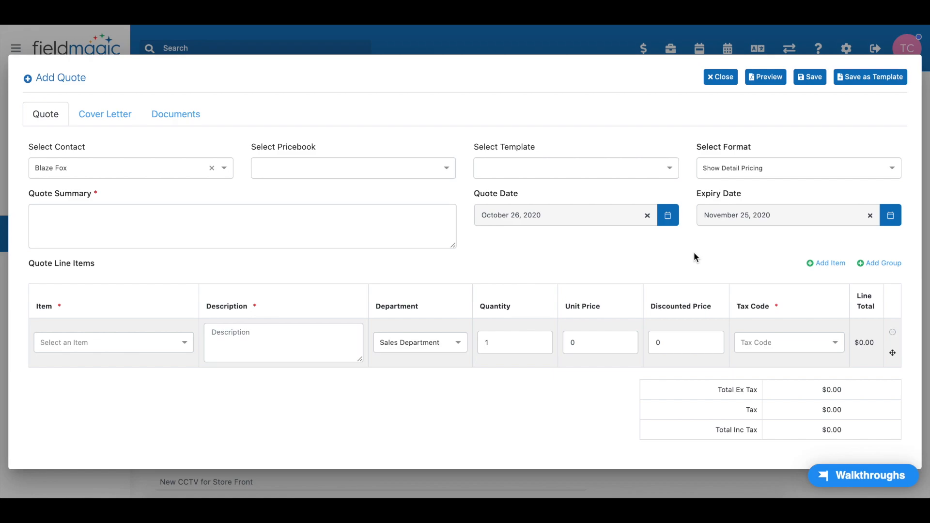
# Add a group heading above the first quote line and add a second line item
pyautogui.click(876, 264)
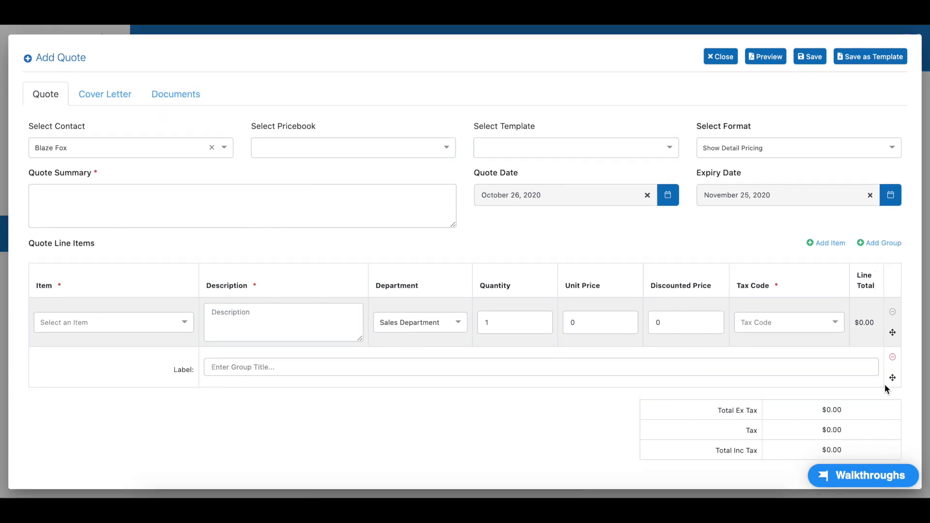
pyautogui.moveTo(893, 377); pyautogui.dragTo(897, 318)
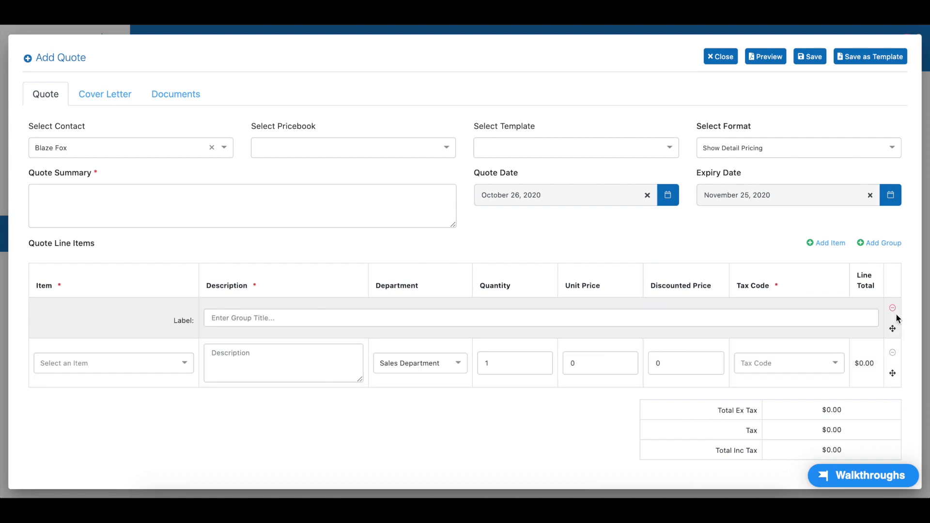
pyautogui.click(814, 243)
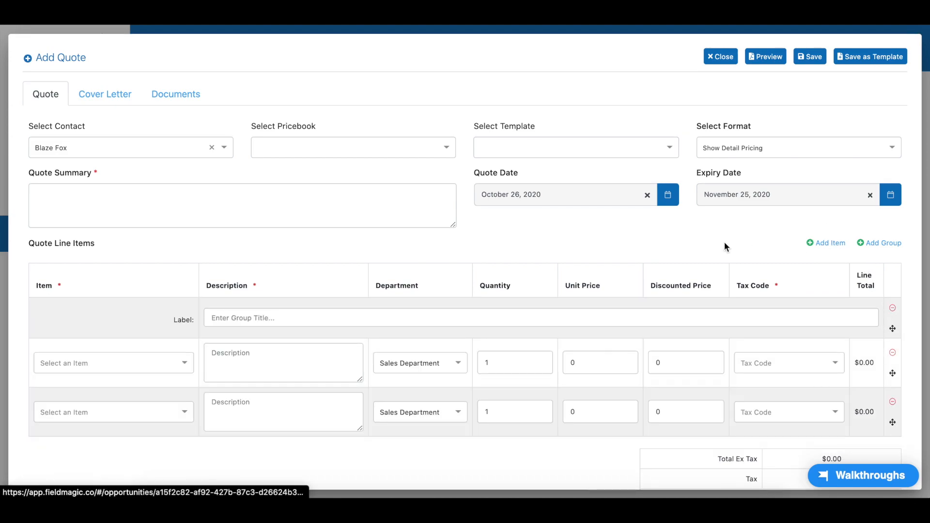
pyautogui.scroll(-1, 688, 242)
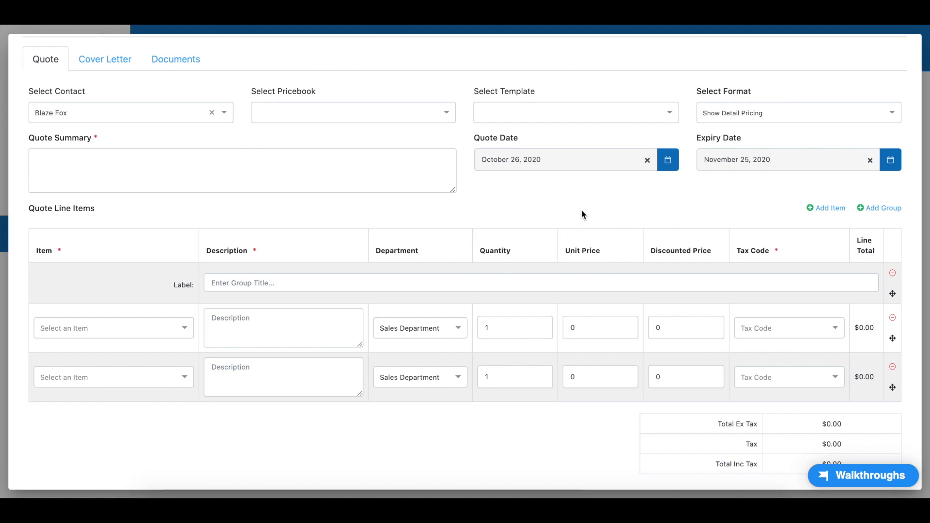
pyautogui.scroll(1, 581, 210)
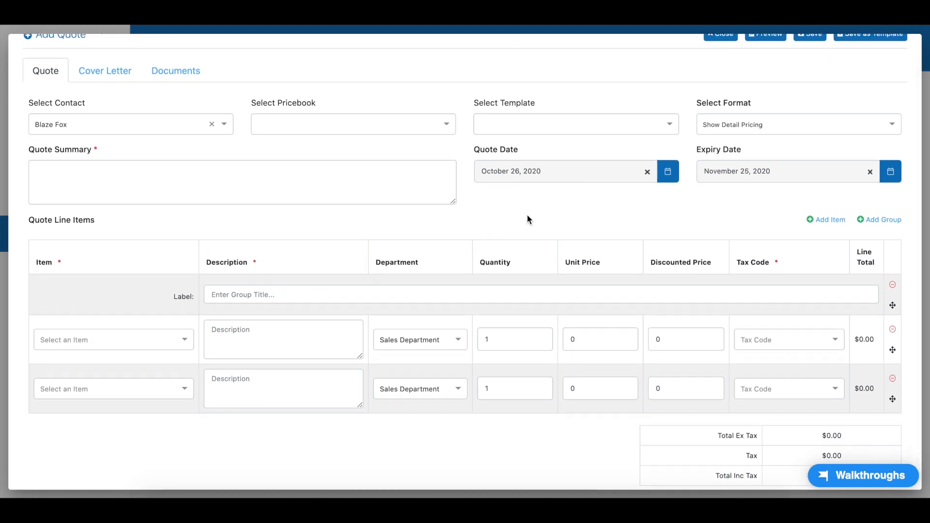
pyautogui.scroll(1, 559, 203)
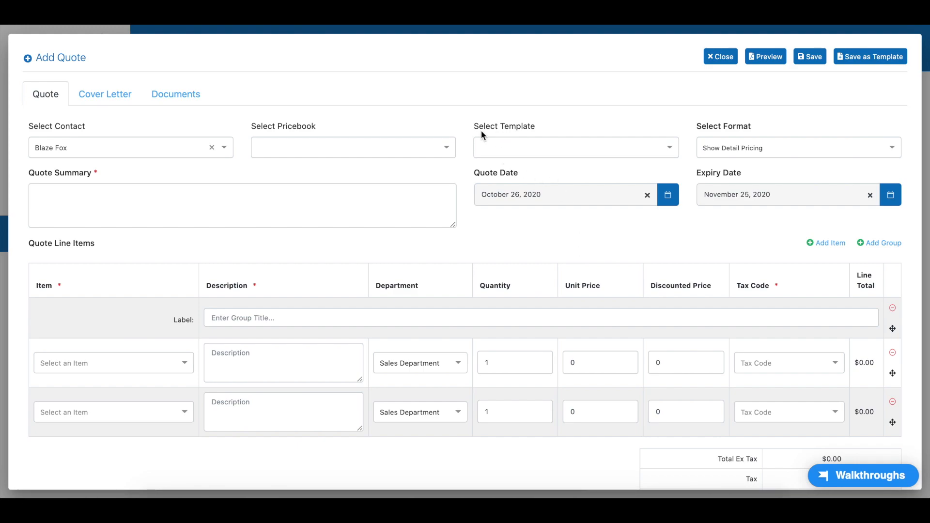
# Apply the Sony Basic Cam Set-Up template to the quote
pyautogui.click(669, 151)
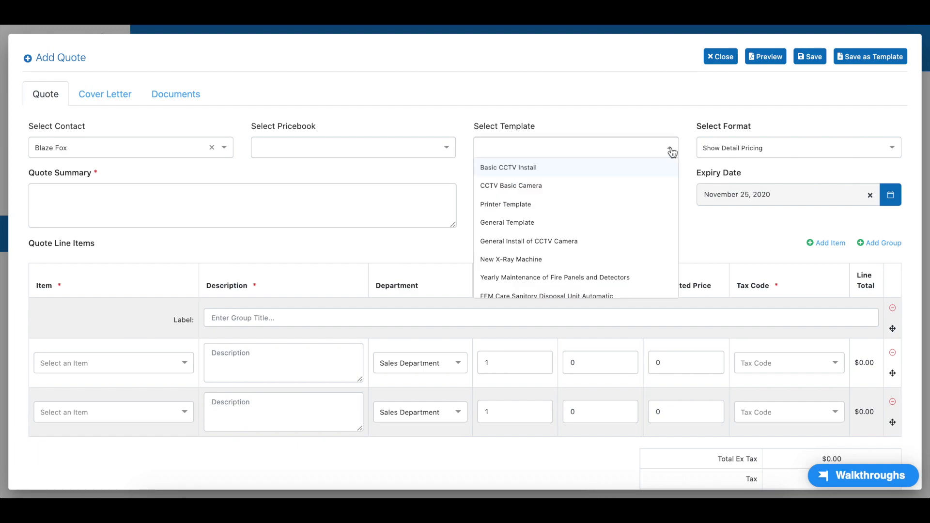
pyautogui.scroll(-2, 643, 210)
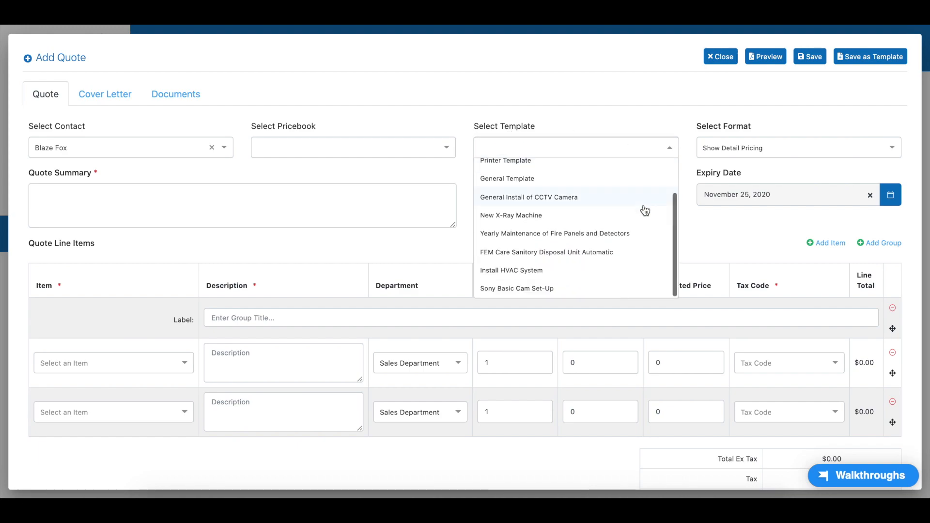
pyautogui.click(528, 295)
pyautogui.click(448, 297)
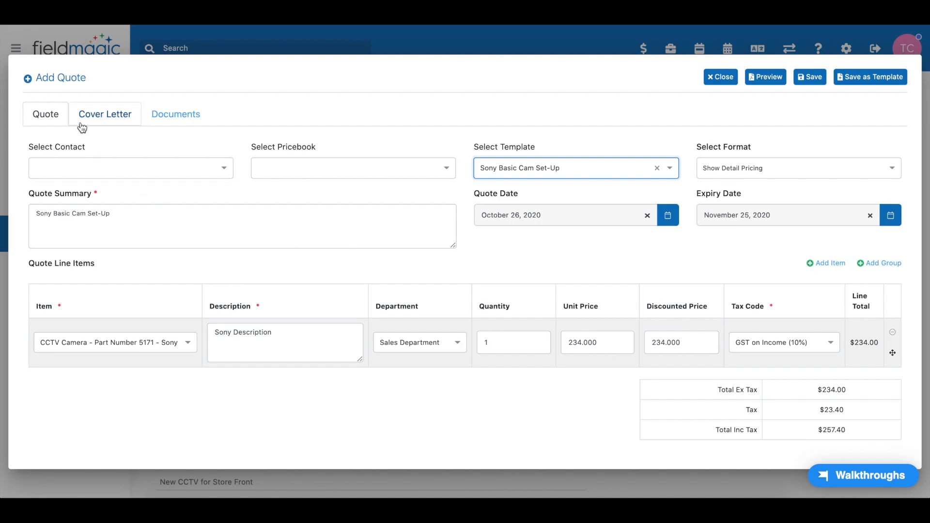
# Save the quote after checking its cover letter and documents
pyautogui.click(100, 114)
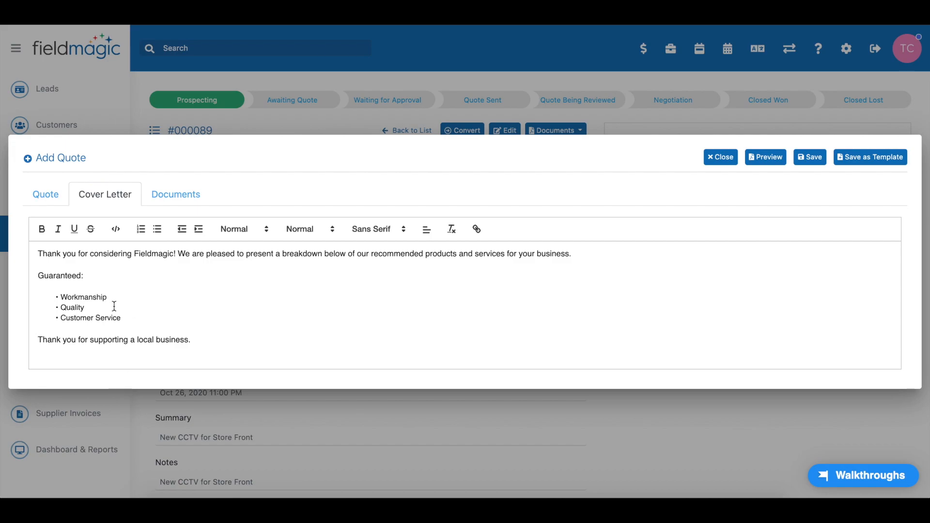
pyautogui.click(175, 196)
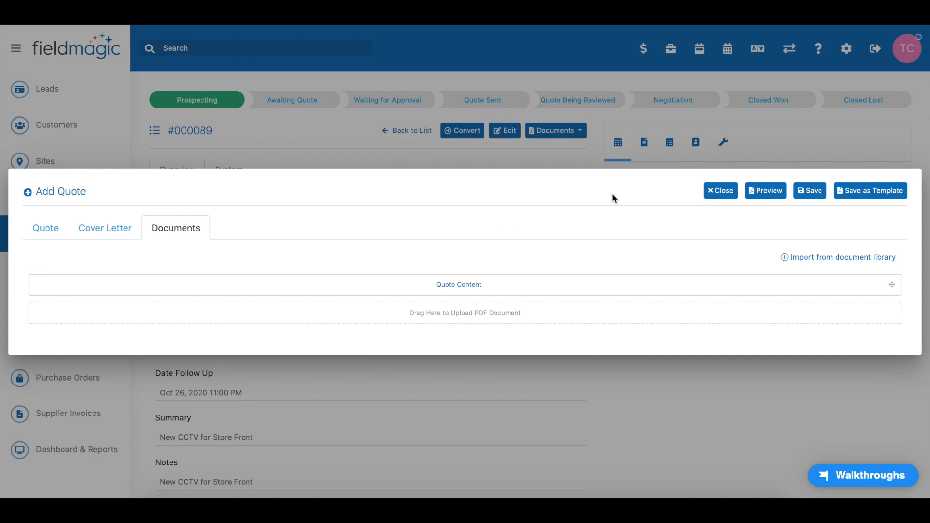
pyautogui.click(806, 191)
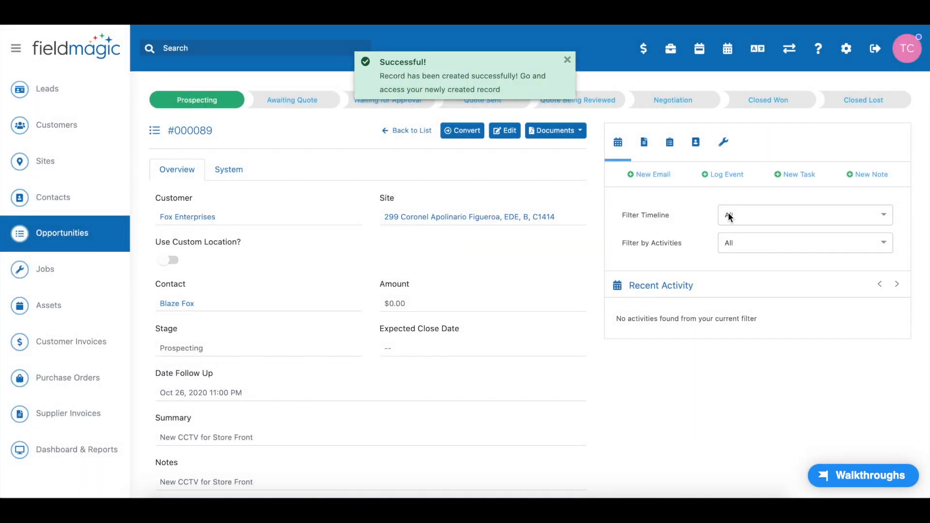
# Preview the saved quote Q000089-1 as a PDF from the opportunity's quotes list and read through it
pyautogui.click(670, 146)
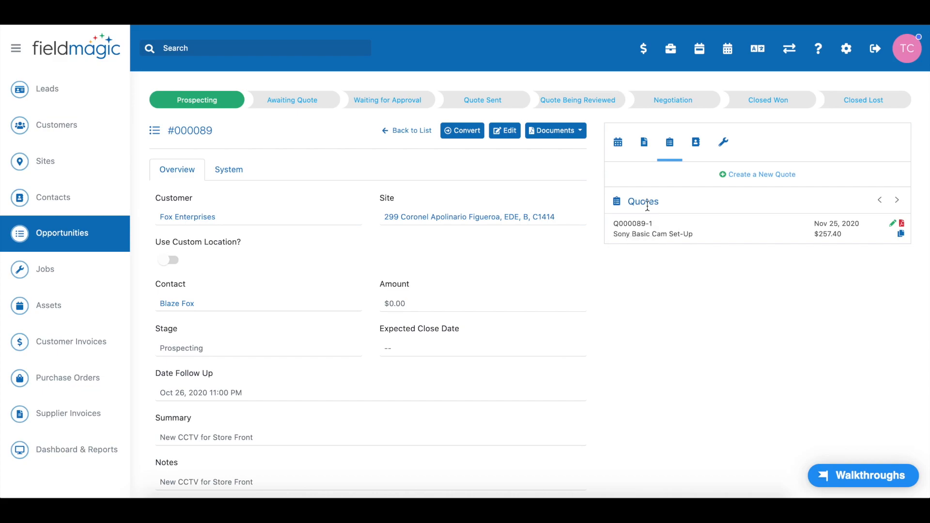
pyautogui.click(902, 226)
pyautogui.scroll(-3, 561, 297)
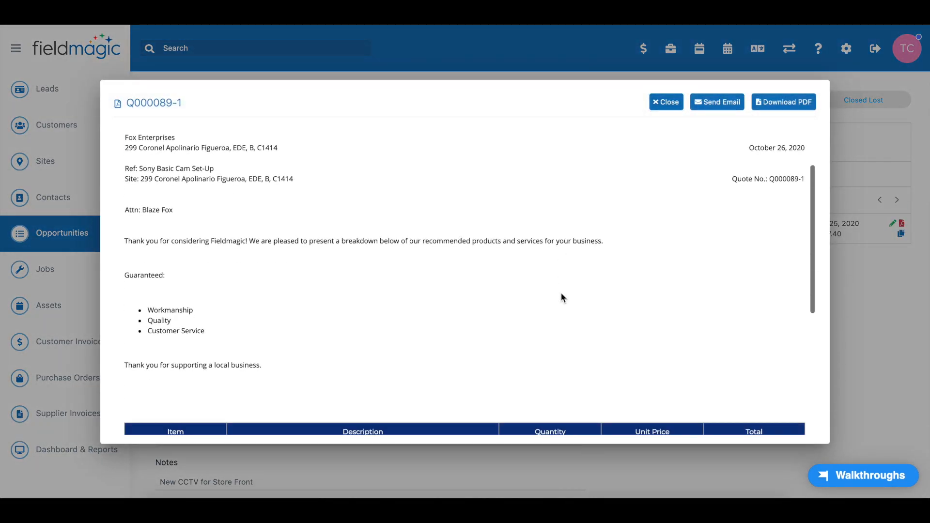
pyautogui.scroll(-2, 560, 293)
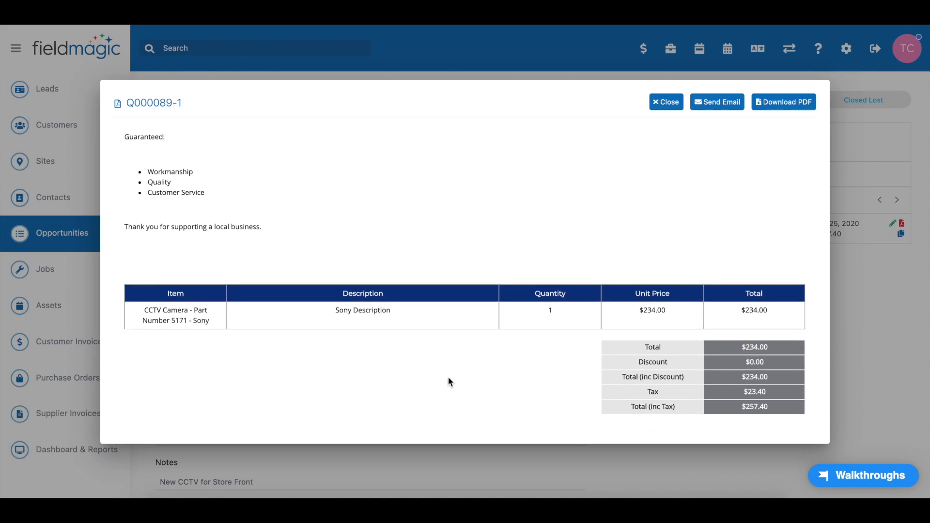
pyautogui.scroll(5, 449, 377)
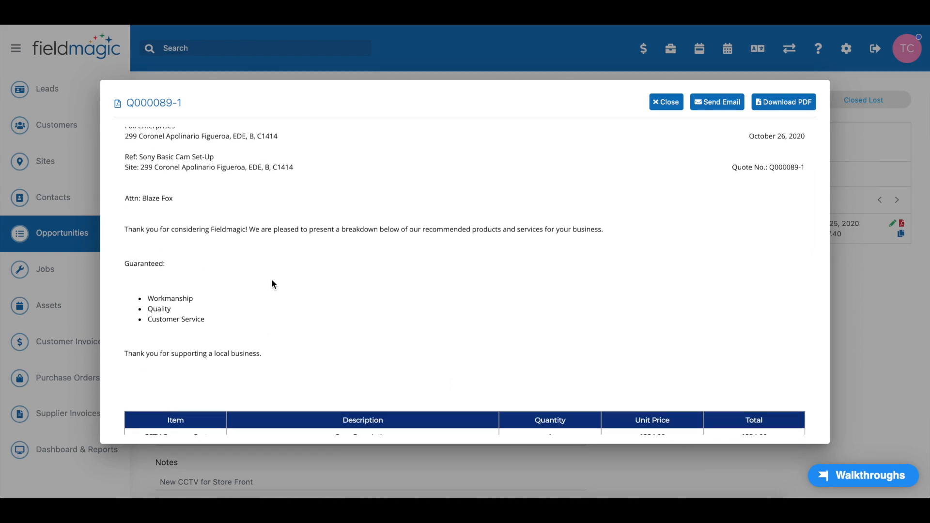
pyautogui.scroll(-3, 374, 339)
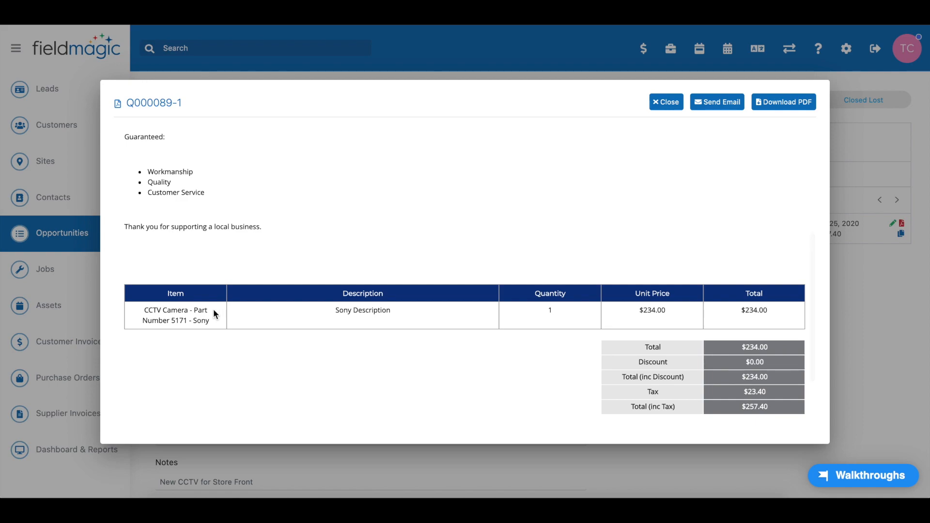
pyautogui.scroll(1, 533, 291)
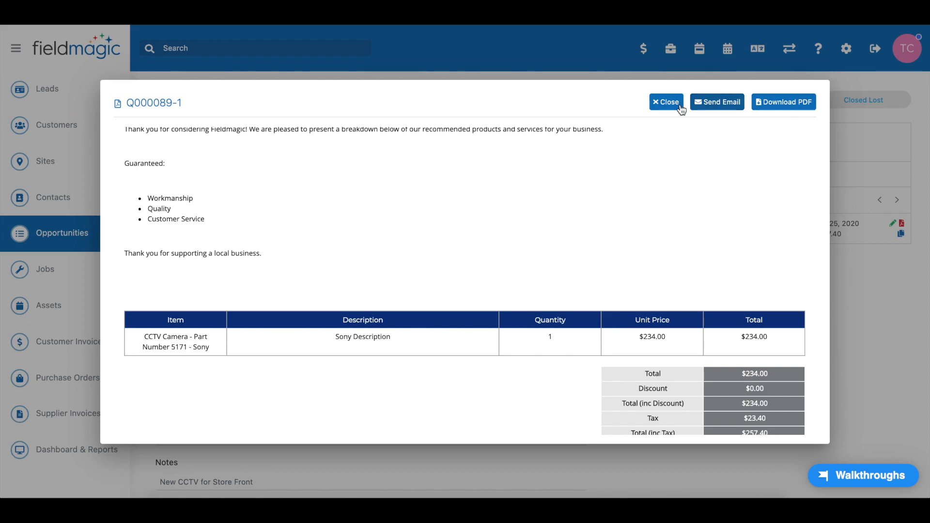
pyautogui.click(678, 103)
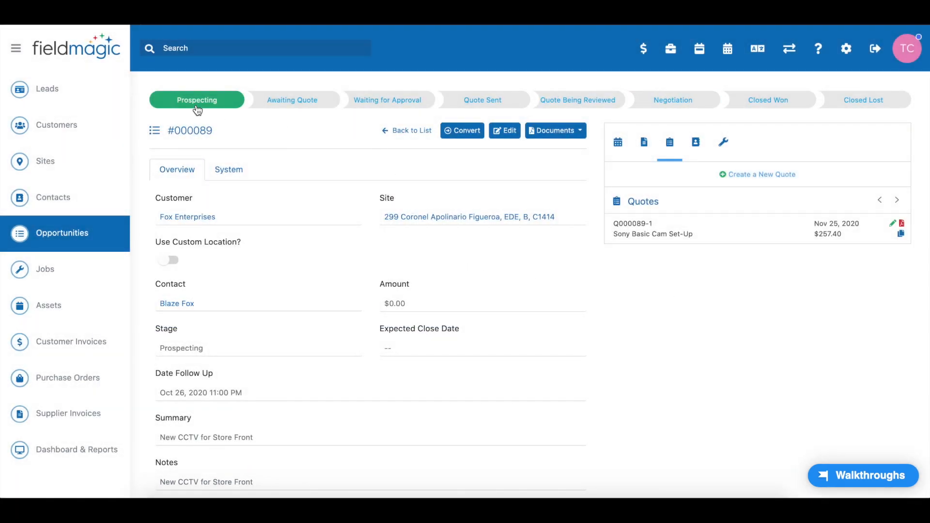
# Set the opportunity's stage to Quote Sent
pyautogui.click(491, 105)
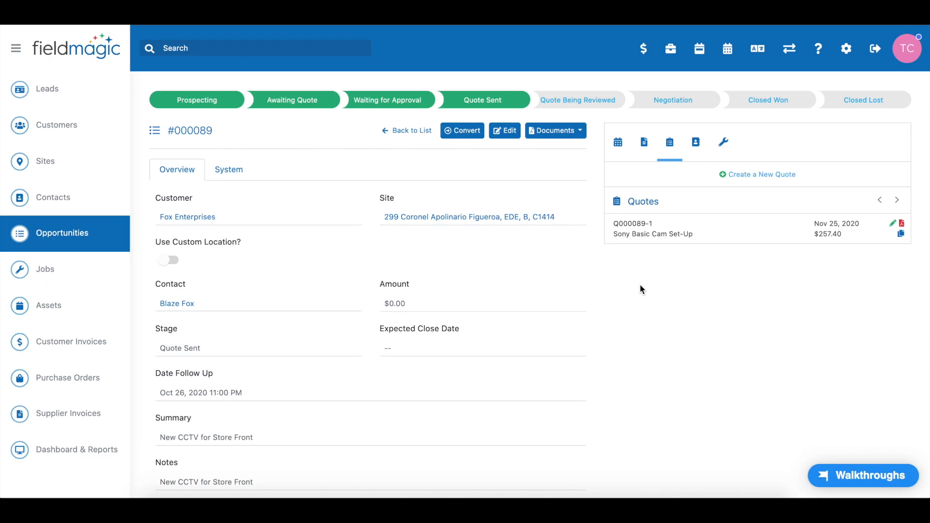
# Start converting the opportunity to a job and set the order number option to No Order Number Required
pyautogui.click(464, 134)
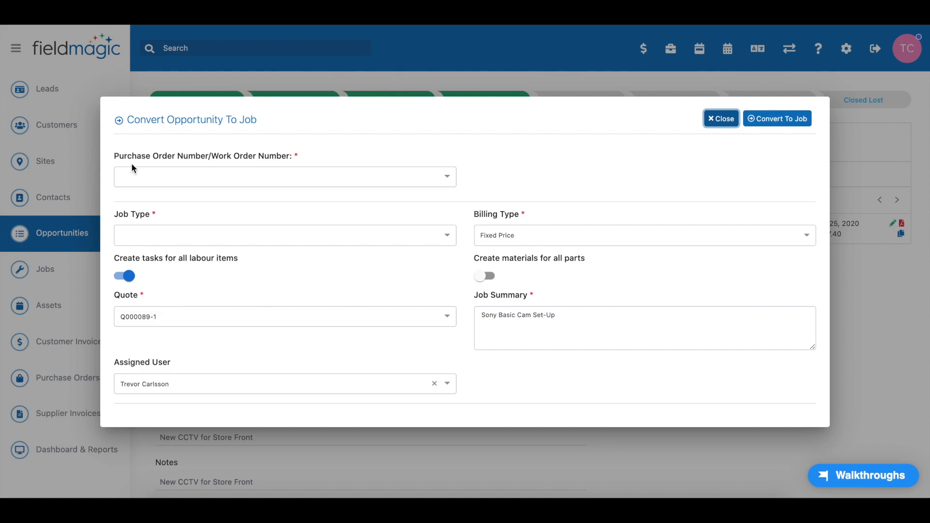
pyautogui.click(228, 175)
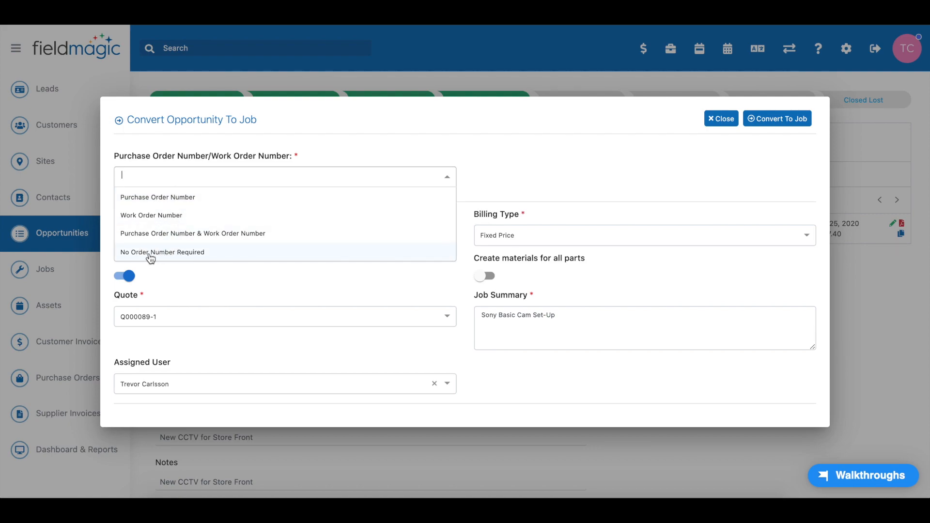
pyautogui.click(204, 257)
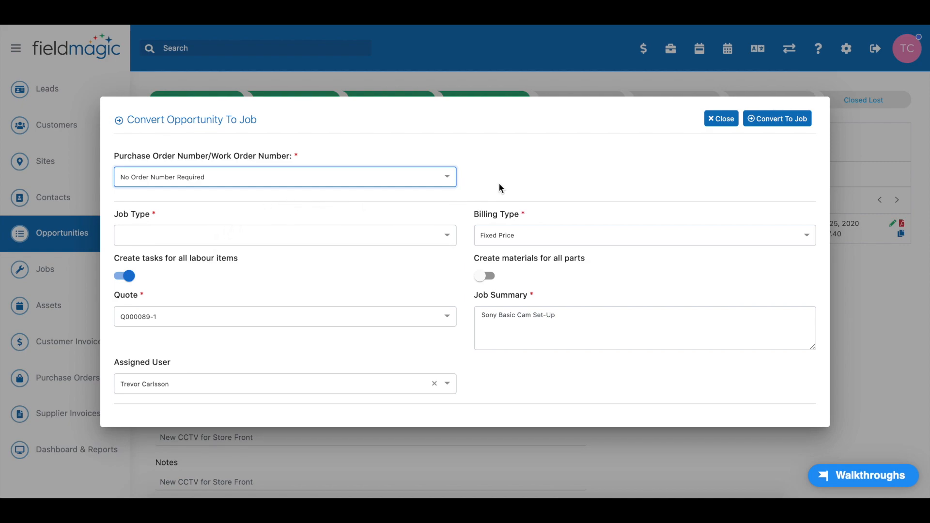
pyautogui.click(446, 178)
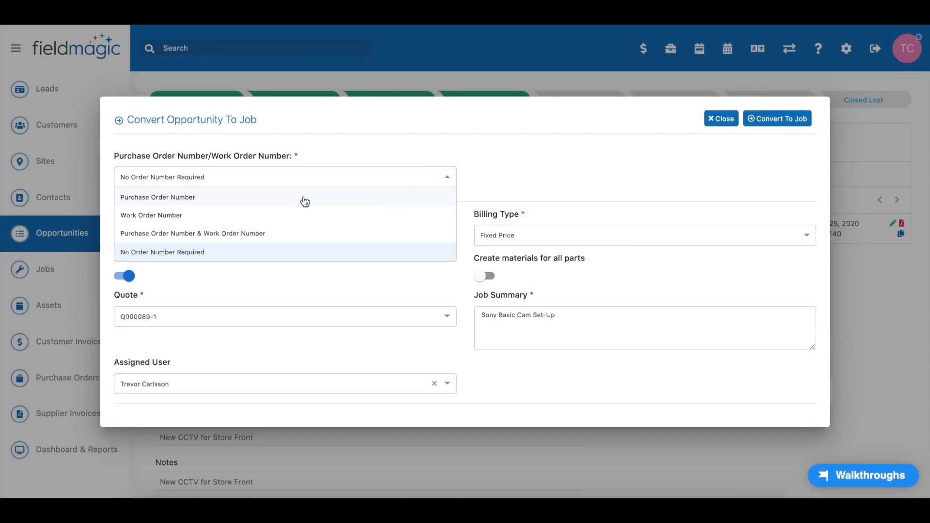
pyautogui.click(170, 198)
pyautogui.click(196, 227)
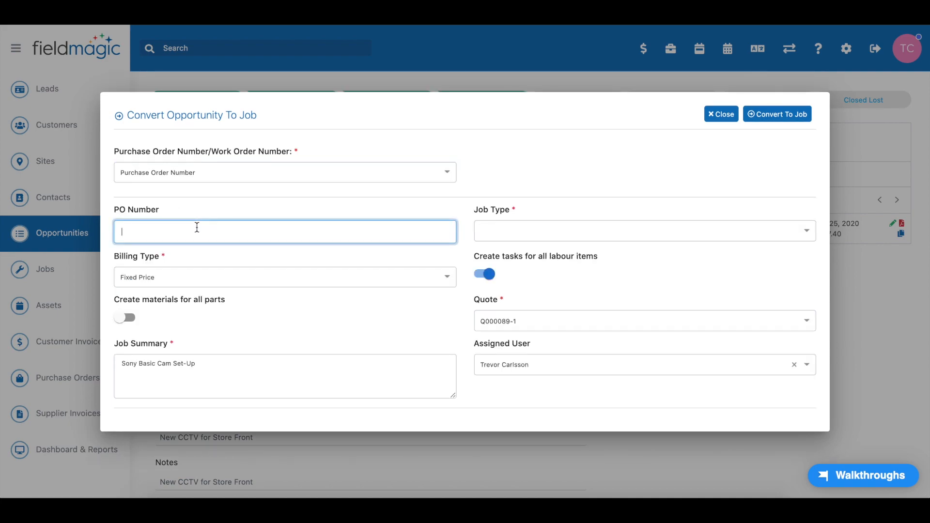
pyautogui.click(301, 172)
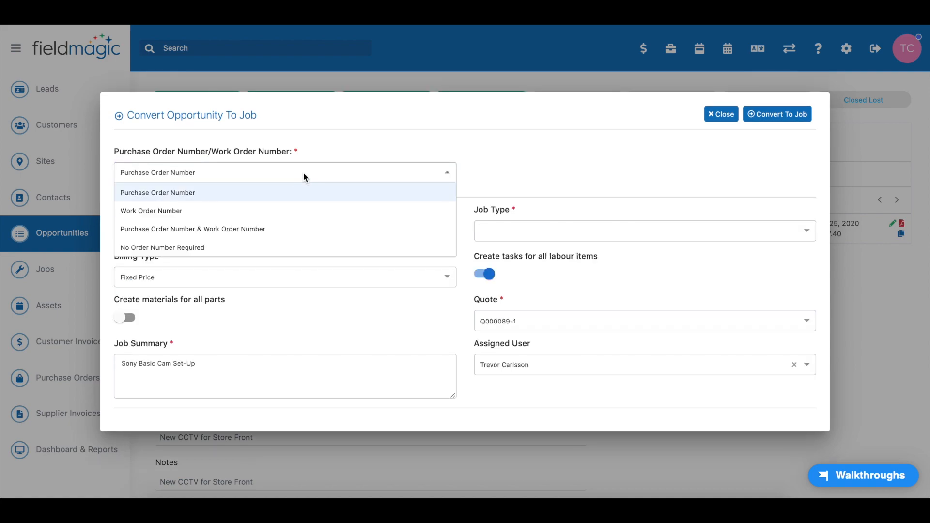
pyautogui.click(202, 249)
# Set the job type to Simple Job and the billing type to Fixed Price
pyautogui.click(438, 234)
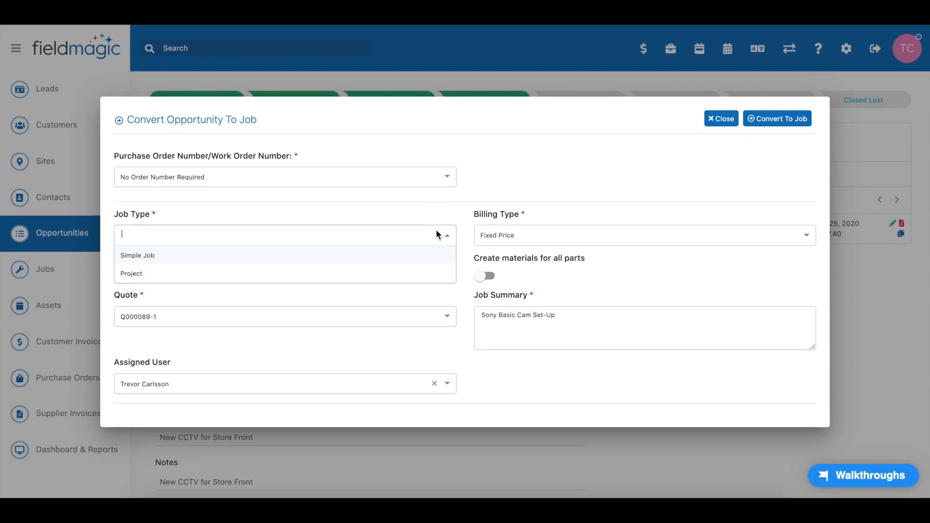
pyautogui.click(146, 262)
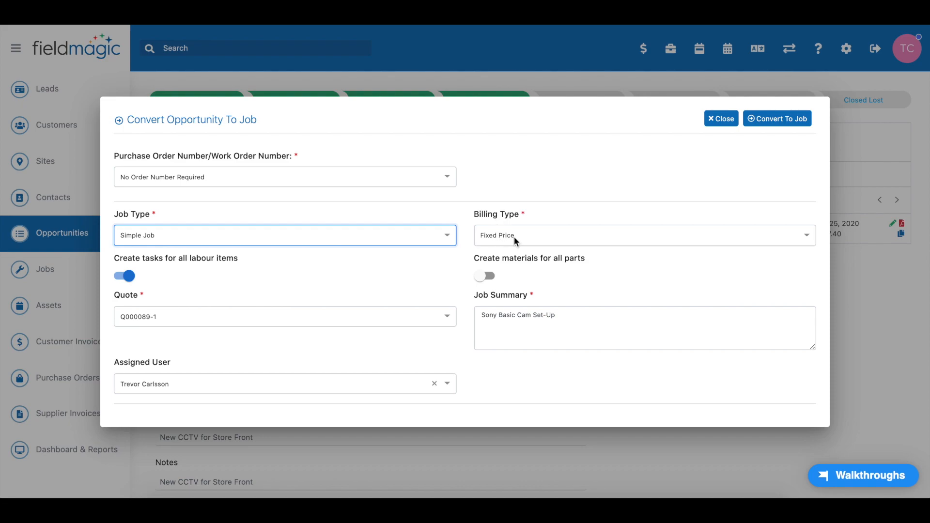
pyautogui.click(554, 236)
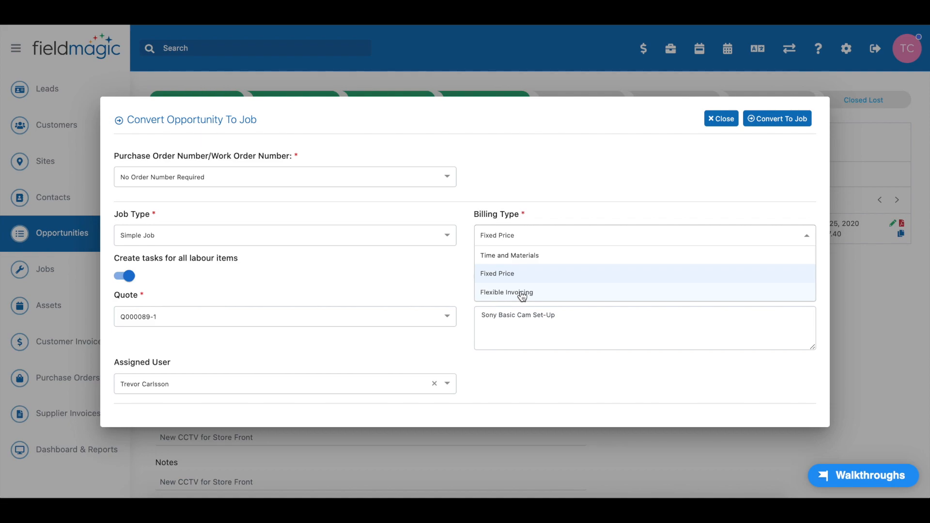
pyautogui.click(543, 275)
pyautogui.click(558, 192)
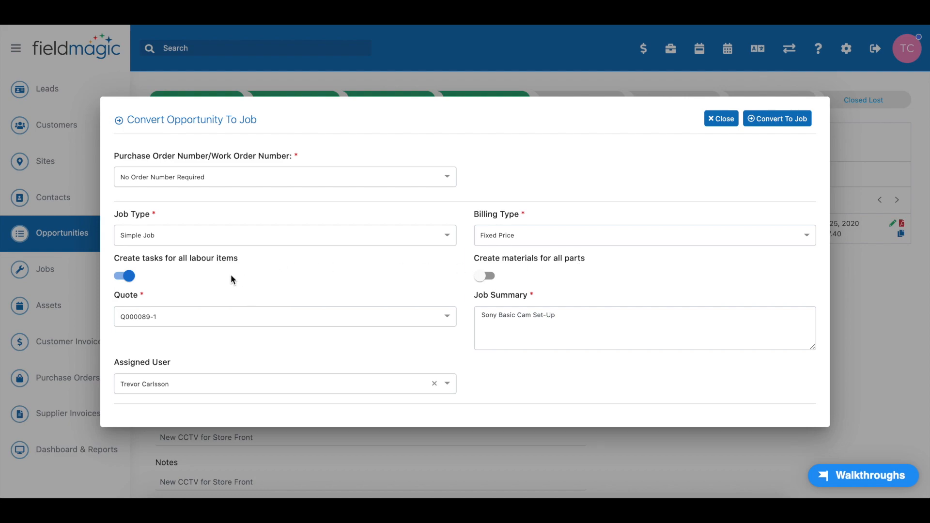
# Convert the opportunity to a job
pyautogui.click(487, 277)
pyautogui.click(771, 125)
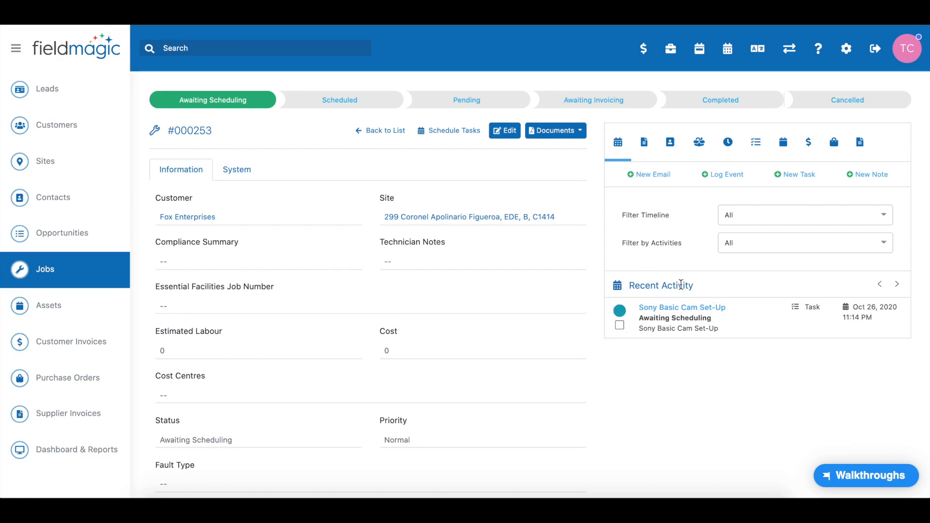
# Browse the new job's files and recent activity panels
pyautogui.moveTo(676, 310)
pyautogui.moveTo(738, 335)
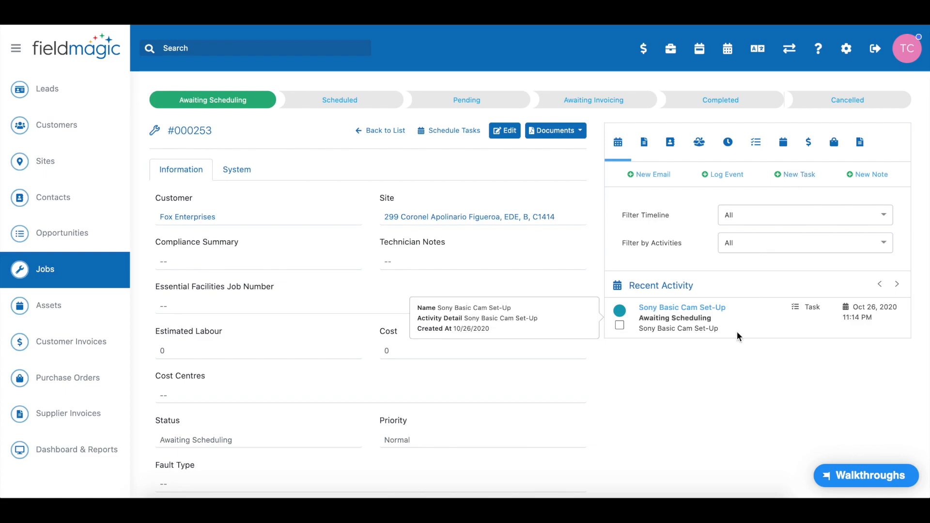
pyautogui.click(645, 145)
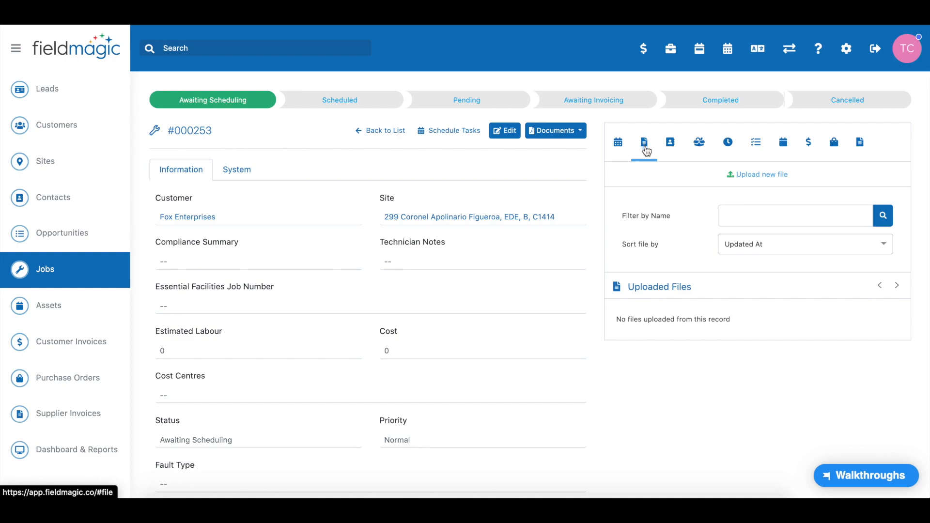
pyautogui.click(618, 143)
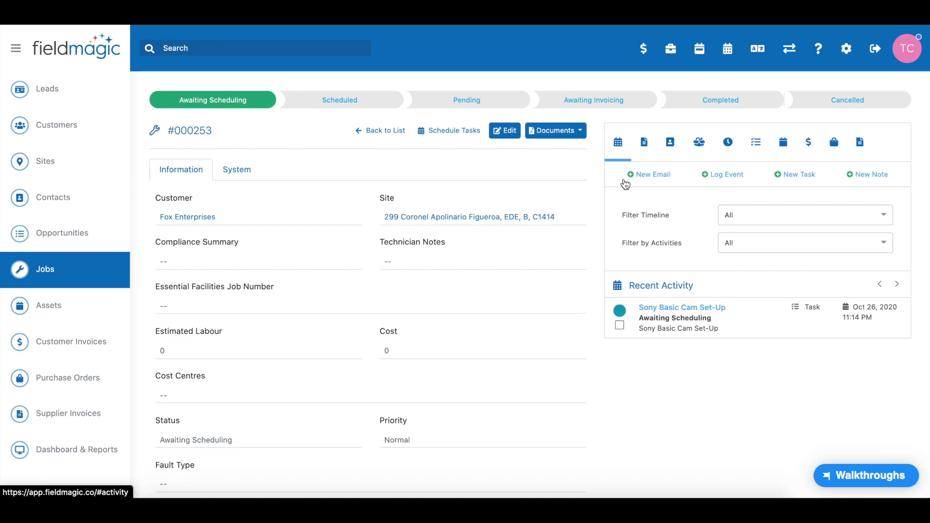
# Open task scheduling and place the Sony Basic Cam Set-Up task on the Senior Electric user's 11:30am slot for Monday, October 26, 2020
pyautogui.click(458, 134)
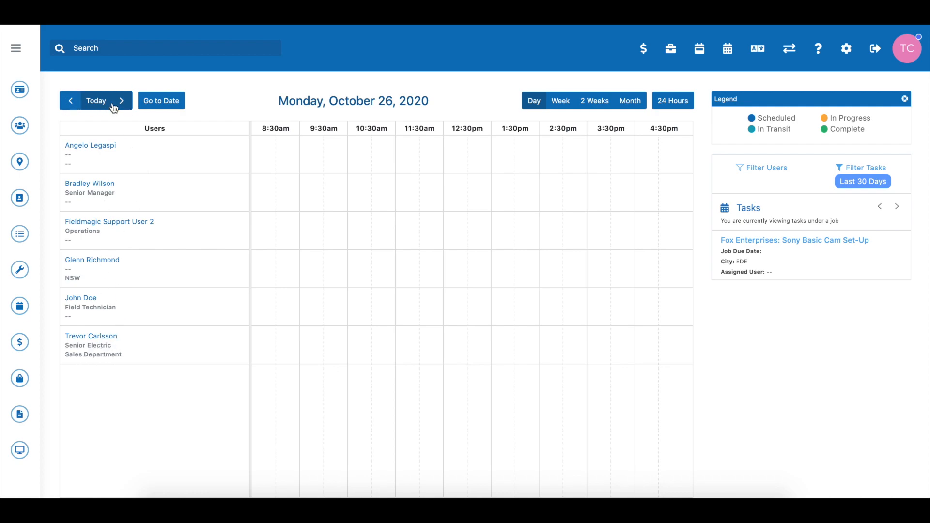
pyautogui.click(158, 102)
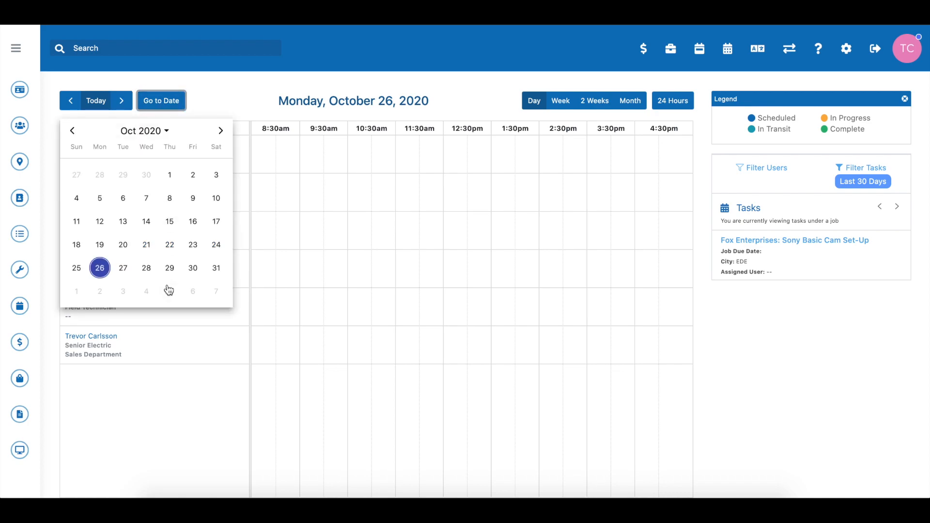
pyautogui.click(221, 132)
pyautogui.click(234, 89)
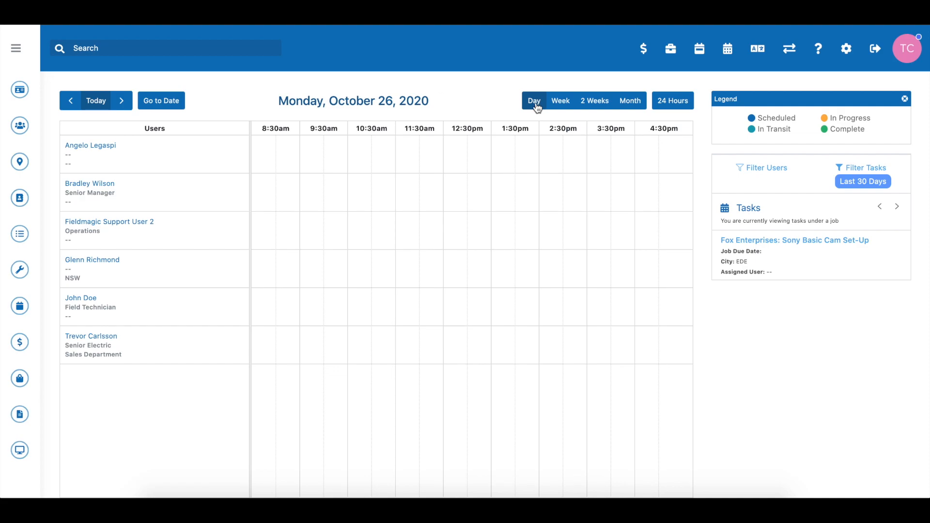
pyautogui.click(561, 102)
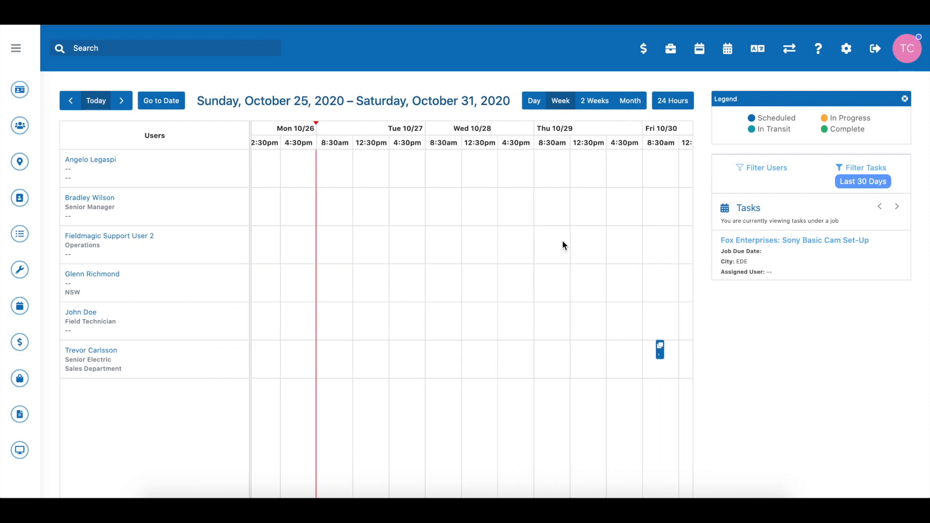
pyautogui.click(535, 103)
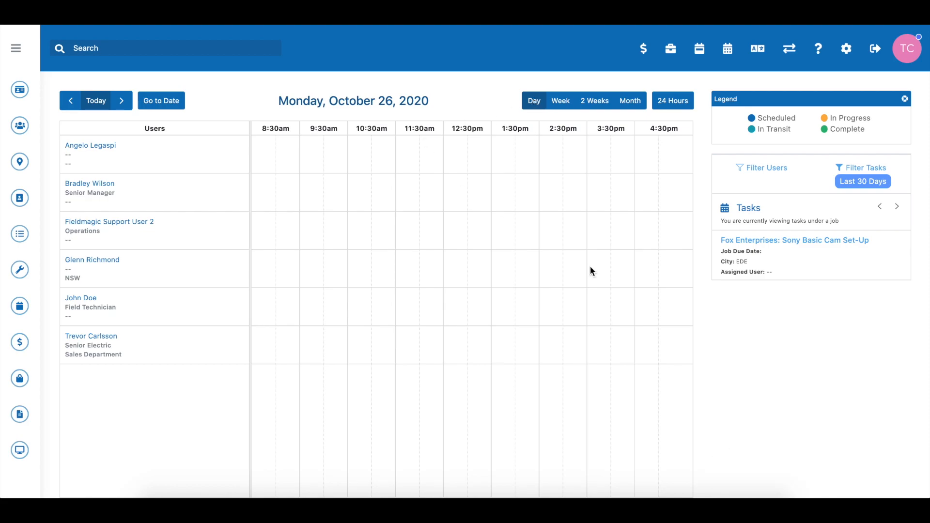
pyautogui.moveTo(802, 253); pyautogui.dragTo(535, 425)
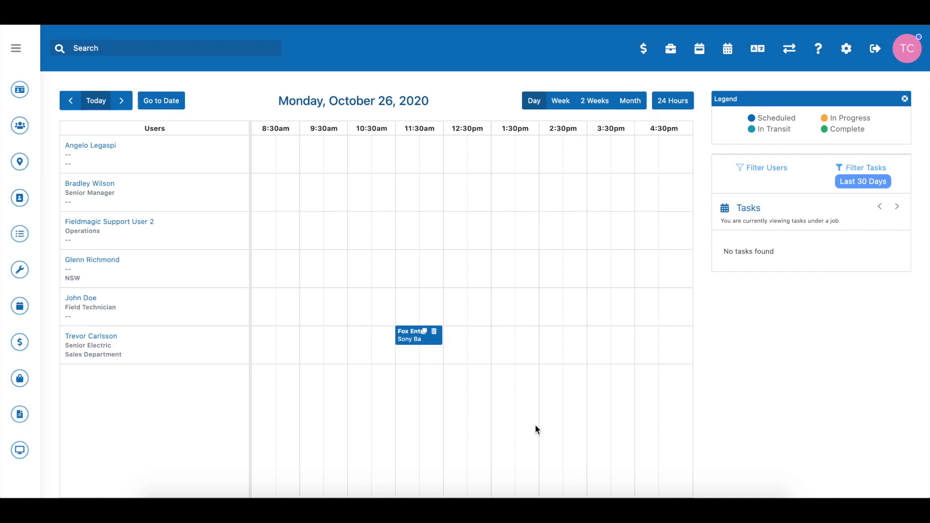